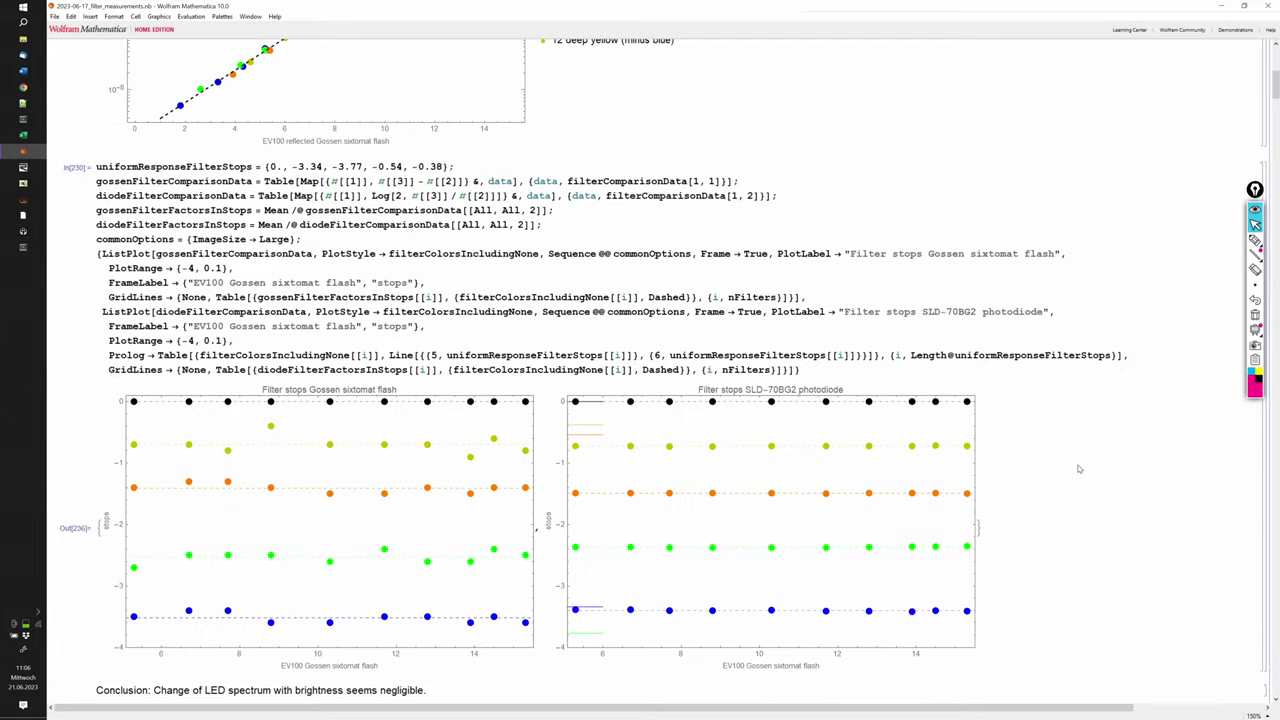
Mark the shifts from the green and orange uniform-response lines and the blue points in the SLD-70BG2 filter-stops plot, and clear the marks.
key("ctrl+F2")
mouse_move(597, 632)
left_mouse_down()
mouse_move(662, 556)
mouse_move(664, 574)
left_mouse_up()
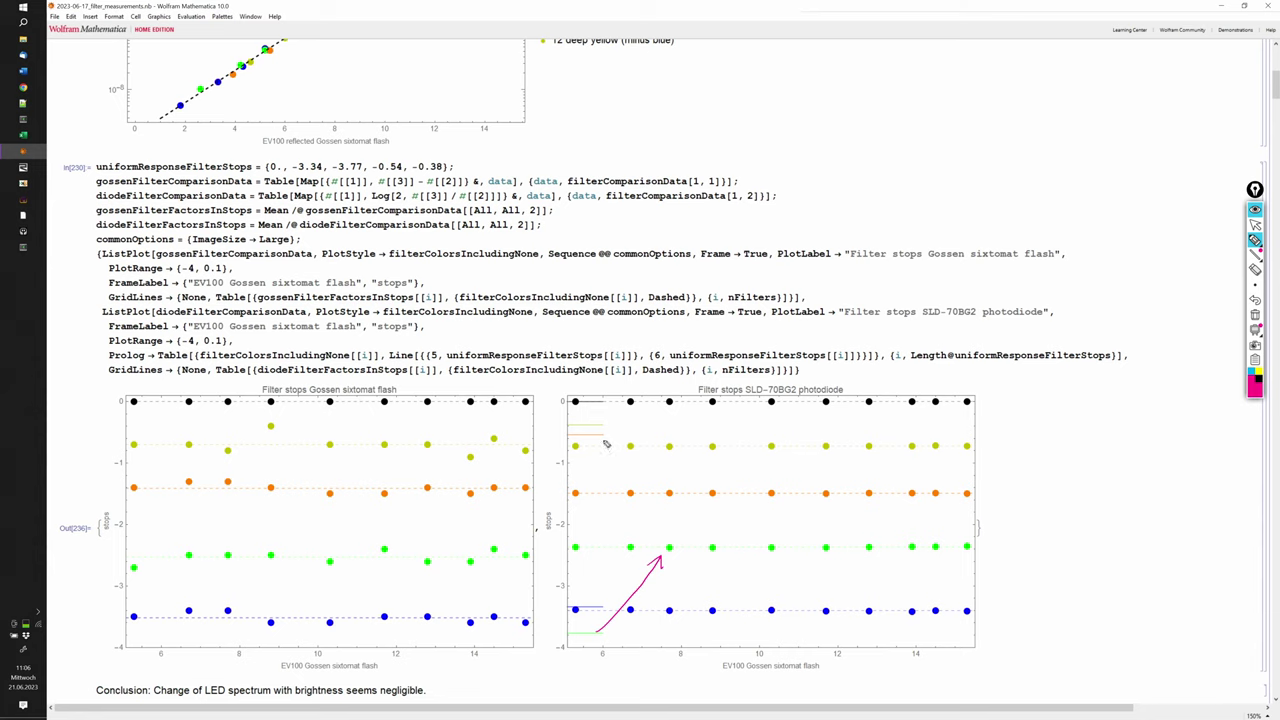
left_click_drag(604, 440, 609, 498)
mouse_move(597, 606)
left_mouse_down()
mouse_move(560, 612)
mouse_move(604, 612)
left_mouse_up()
key("ctrl+shift+c")
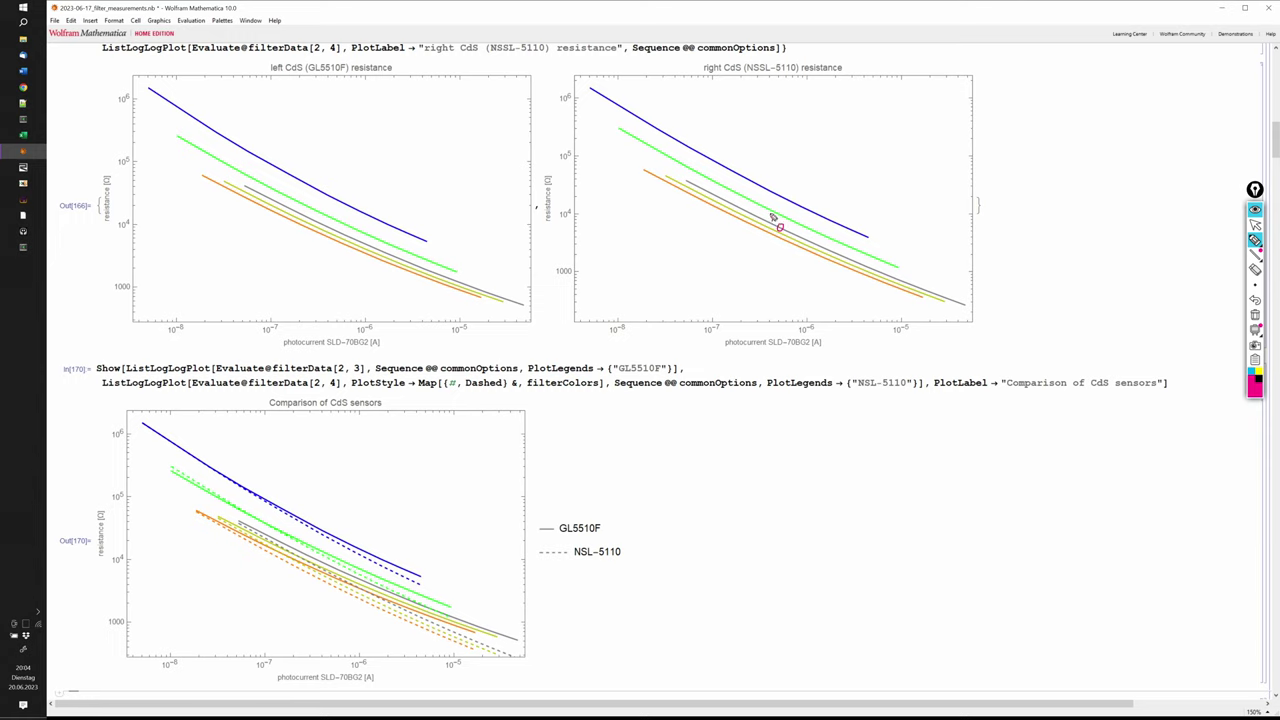
Mark the right CdS resistance curves, the left GL5510F datasheet comparison, and the NSL-5110 datasheet points near 1000 lux.
mouse_move(766, 195)
left_mouse_down()
mouse_move(765, 218)
mouse_move(769, 200)
left_mouse_up()
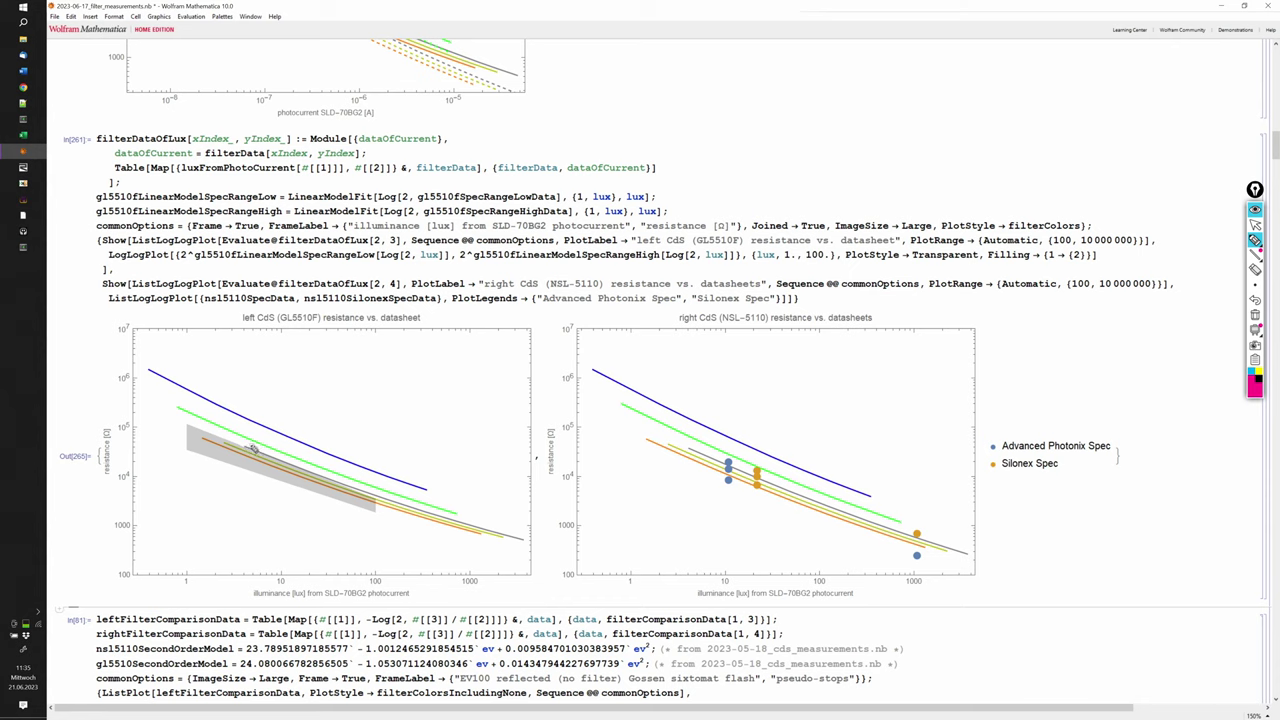
left_click(338, 481)
mouse_move(918, 527)
left_mouse_down()
mouse_move(910, 574)
mouse_move(928, 522)
left_mouse_up()
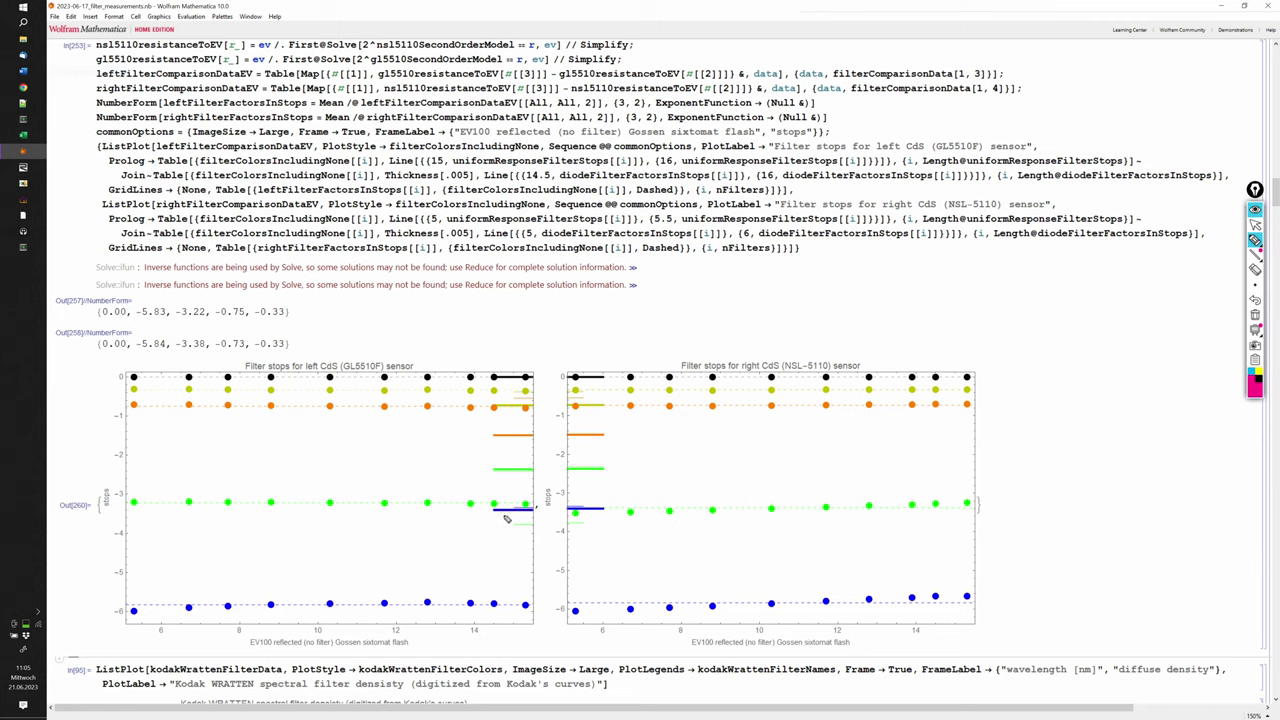
Draw marks from the blue and green photodiode lines towards their CdS points in the left GL5510F filter-stops plot, and mark the orange line.
mouse_move(506, 518)
left_mouse_down()
mouse_move(475, 599)
mouse_move(483, 583)
left_mouse_up()
left_click_drag(497, 476, 476, 502)
left_click_drag(489, 421, 498, 438)
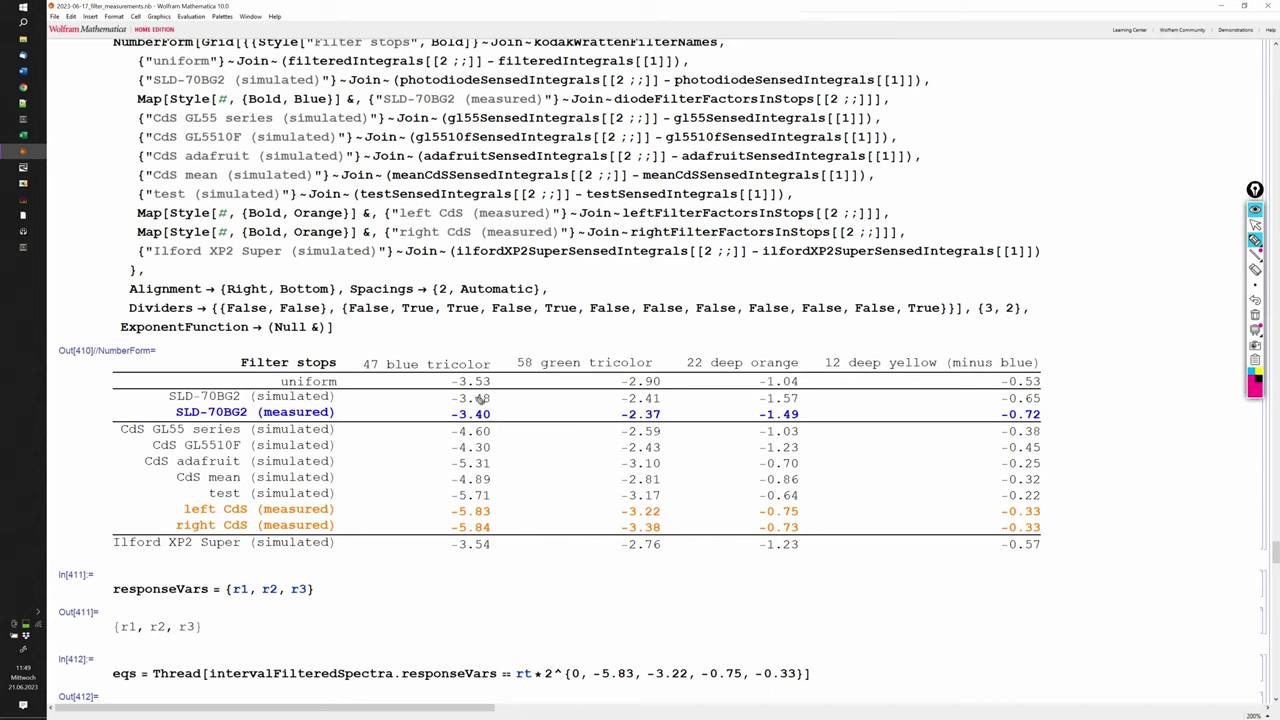
Circle the simulated and measured SLD-70BG2 value pairs for the blue, green and orange filters, and erase the circles.
mouse_move(476, 391)
left_mouse_down()
mouse_move(500, 428)
mouse_move(476, 394)
left_mouse_up()
mouse_move(648, 394)
left_mouse_down()
mouse_move(618, 408)
mouse_move(680, 418)
mouse_move(648, 393)
left_mouse_up()
mouse_move(786, 393)
left_mouse_down()
mouse_move(768, 422)
mouse_move(779, 391)
left_mouse_up()
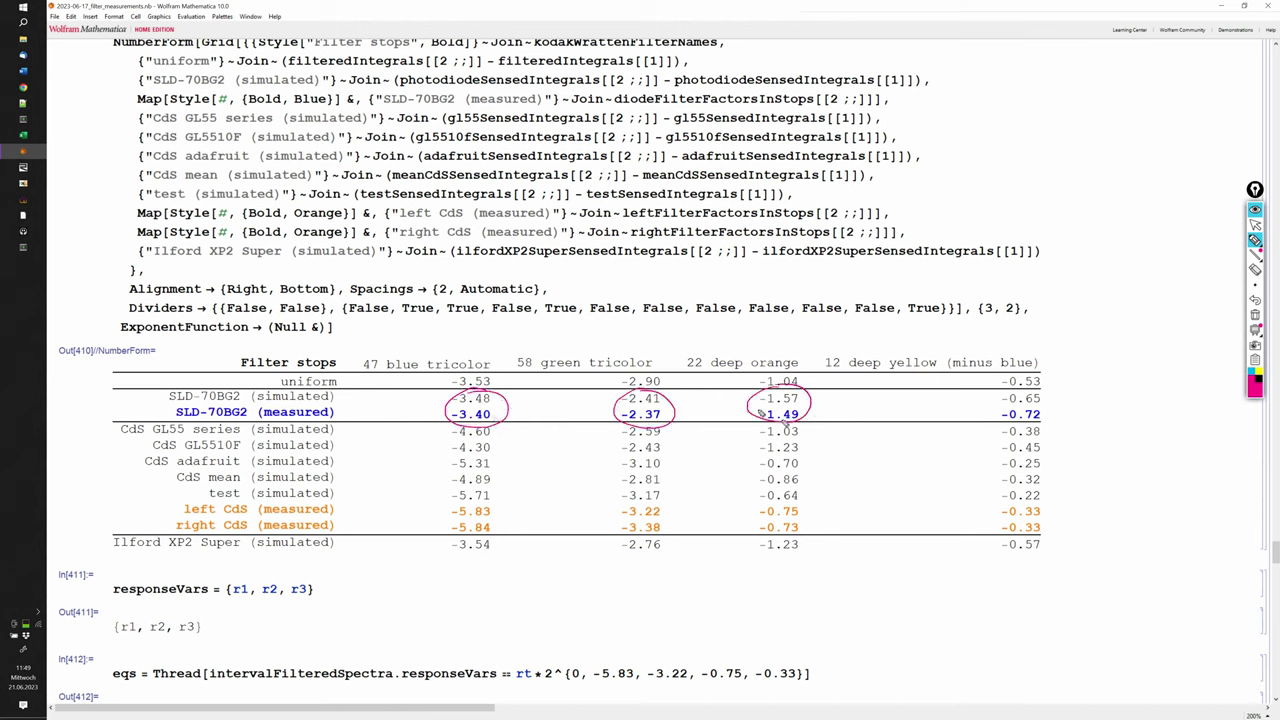
key("e")
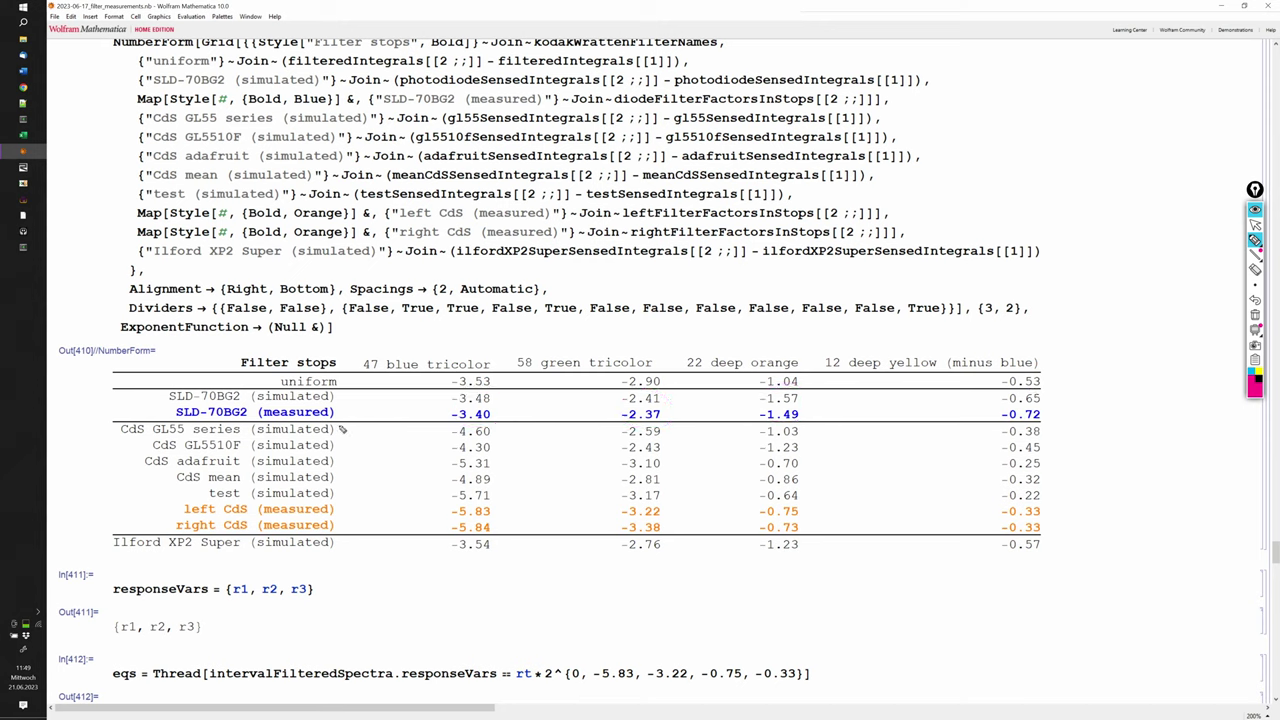
Draw arrows from the simulated CdS GL5510F values to the measured left CdS values for the blue, green and orange filters, and clear them.
left_click_drag(343, 428, 345, 527)
key("ctrl+z")
mouse_move(497, 449)
left_mouse_down()
mouse_move(512, 472)
mouse_move(506, 506)
left_mouse_up()
left_click_drag(676, 455, 671, 504)
left_click_drag(808, 451, 802, 513)
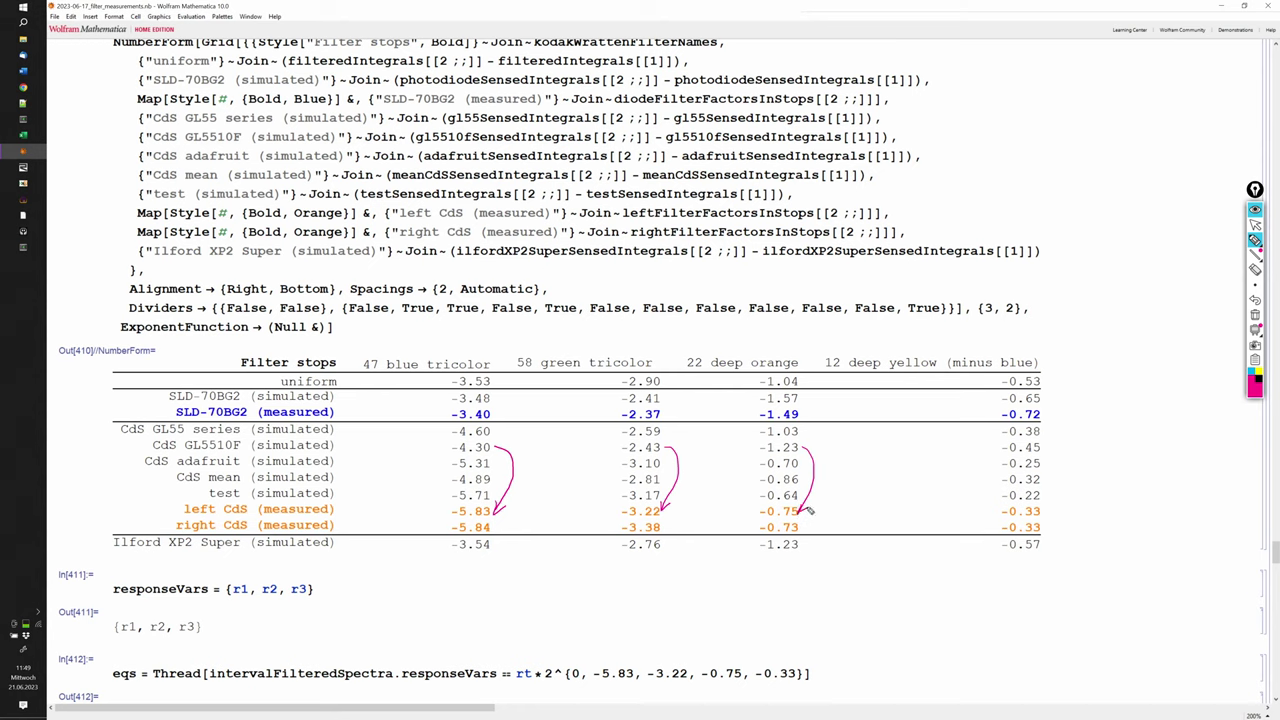
key("ctrl+shift+c")
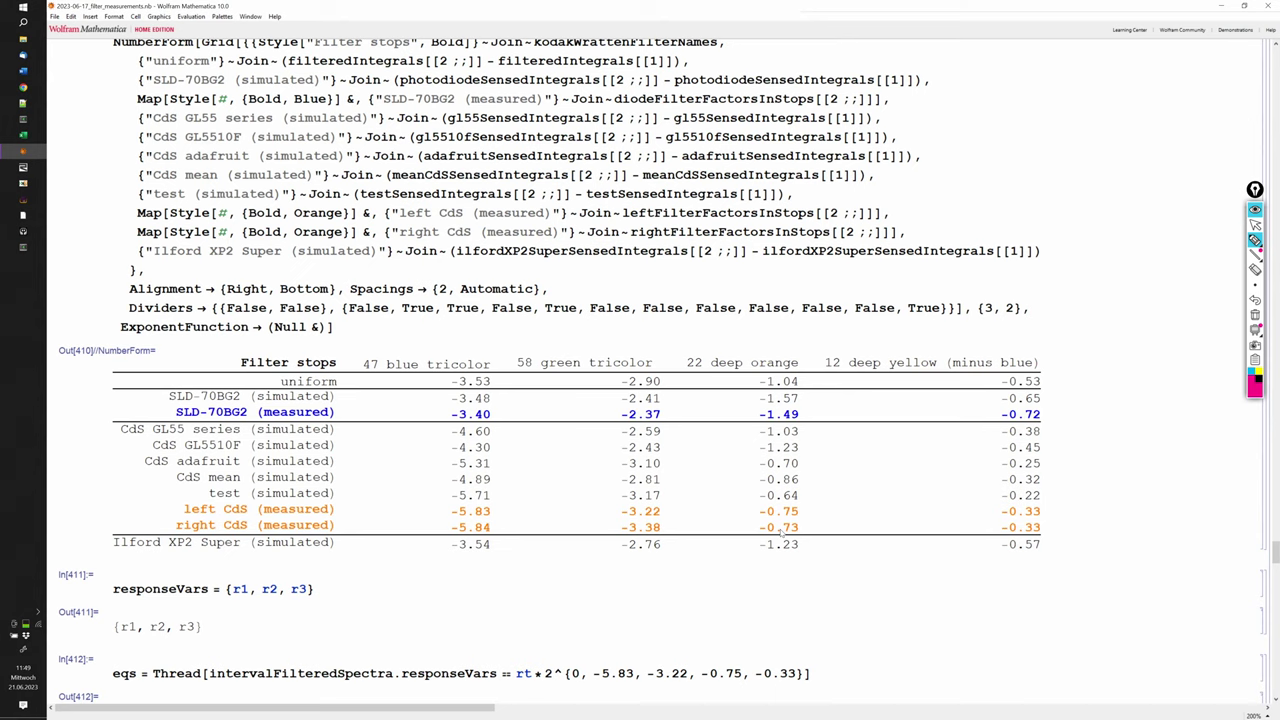
Circle the simulated test row's label and its values in all four filter columns of the filter-stops table.
left_click_drag(334, 489, 335, 499)
mouse_move(481, 492)
left_mouse_down()
mouse_move(464, 488)
mouse_move(474, 526)
mouse_move(490, 489)
left_mouse_up()
mouse_move(660, 494)
left_mouse_down()
mouse_move(618, 492)
mouse_move(668, 516)
mouse_move(662, 488)
left_mouse_up()
mouse_move(790, 494)
left_mouse_down()
mouse_move(752, 496)
mouse_move(815, 510)
mouse_move(792, 488)
left_mouse_up()
mouse_move(1030, 490)
left_mouse_down()
mouse_move(988, 512)
mouse_move(1052, 500)
mouse_move(1036, 488)
left_mouse_up()
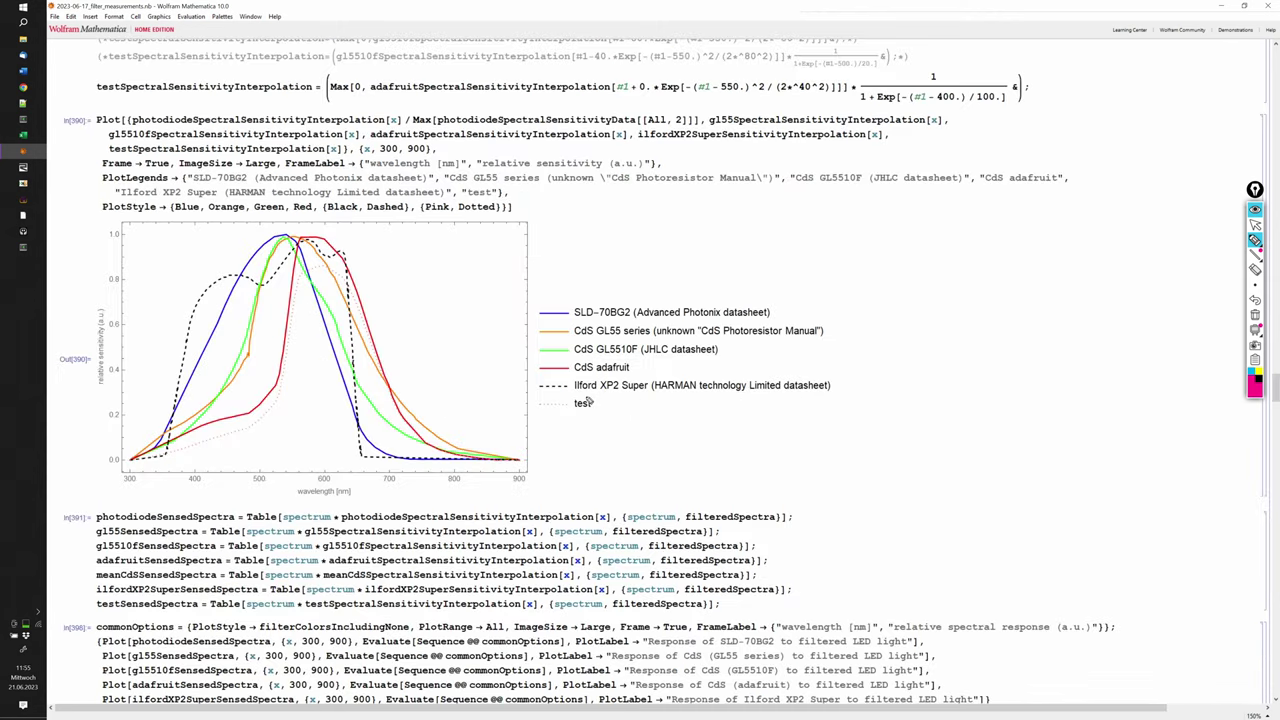
Circle the test legend entry, draw vertical lines at about 600 nm and 530 nm, and mark the lower flank of the sensitivity curves.
mouse_move(588, 400)
left_mouse_down()
mouse_move(528, 398)
mouse_move(570, 422)
mouse_move(574, 396)
left_mouse_up()
left_click_drag(324, 265, 325, 478)
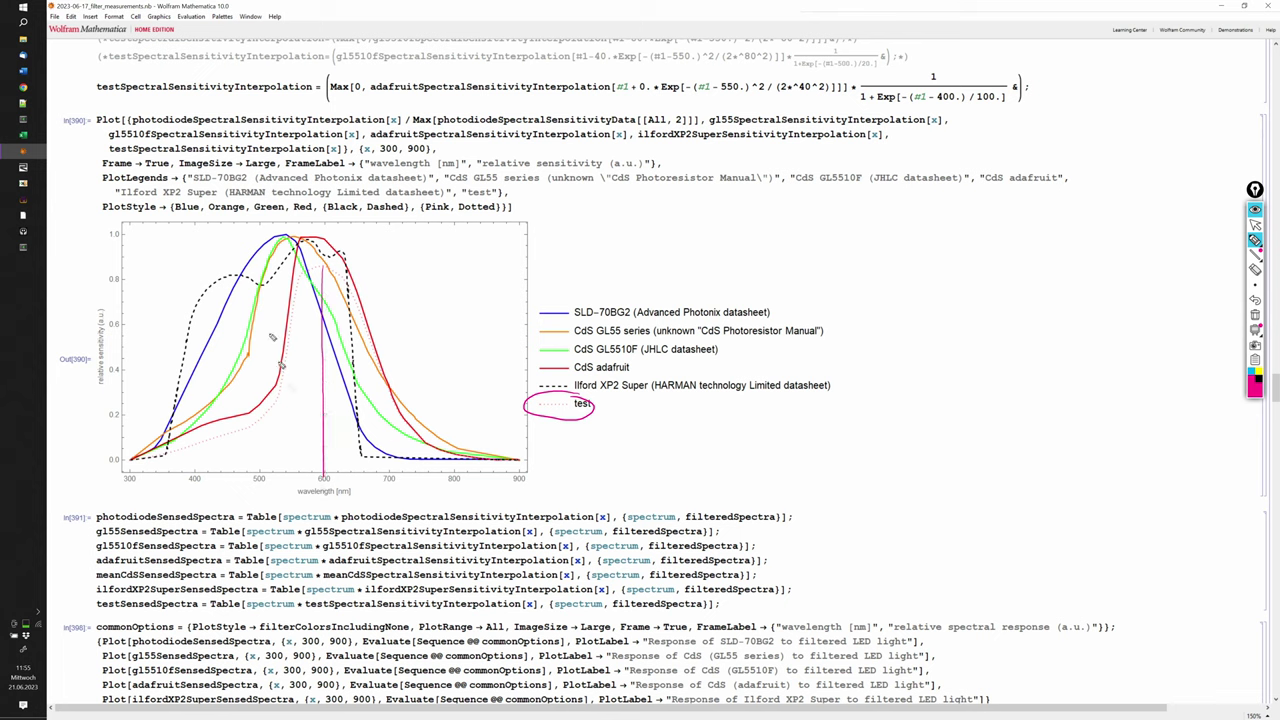
left_click_drag(286, 242, 278, 484)
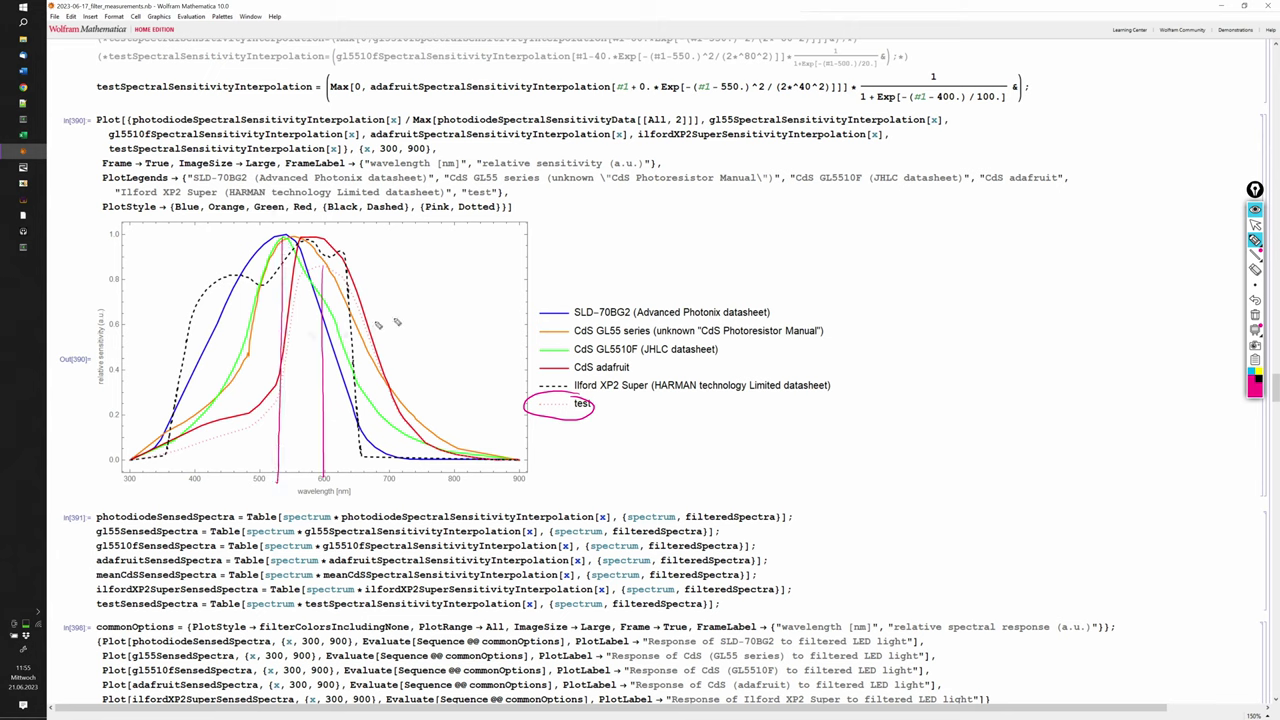
mouse_move(286, 377)
left_mouse_down()
mouse_move(318, 377)
mouse_move(293, 383)
left_mouse_up()
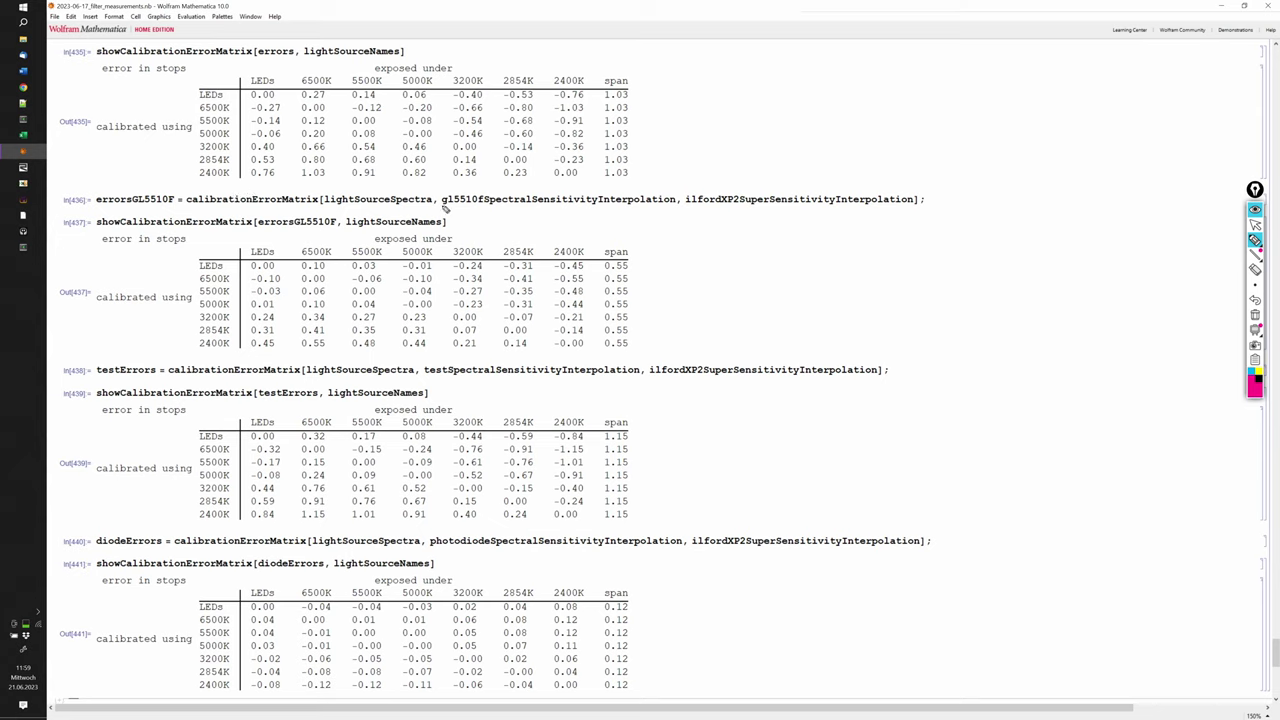
Underline gl5510f in the errorsGL5510F definition, circle its LEDs row label and 2400K error, and erase the marks.
left_click_drag(442, 208, 492, 211)
left_click_drag(217, 257, 224, 262)
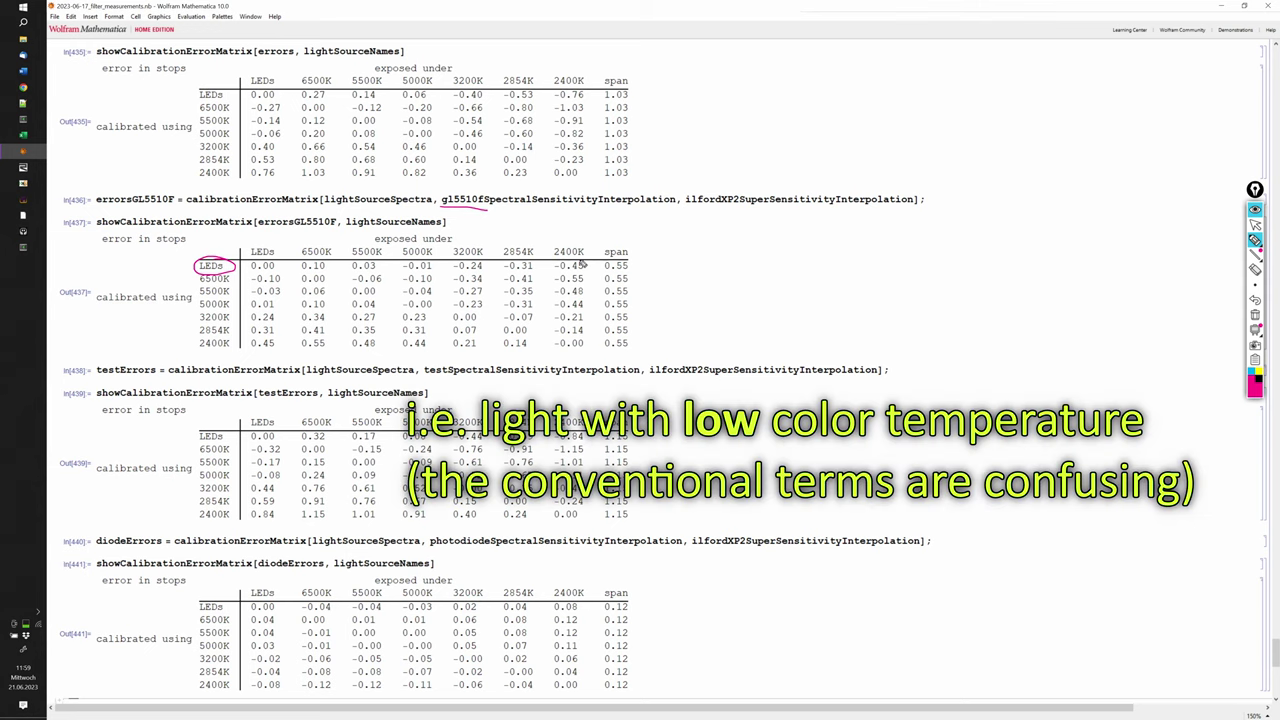
mouse_move(585, 262)
left_mouse_down()
mouse_move(552, 262)
mouse_move(575, 276)
mouse_move(594, 264)
left_mouse_up()
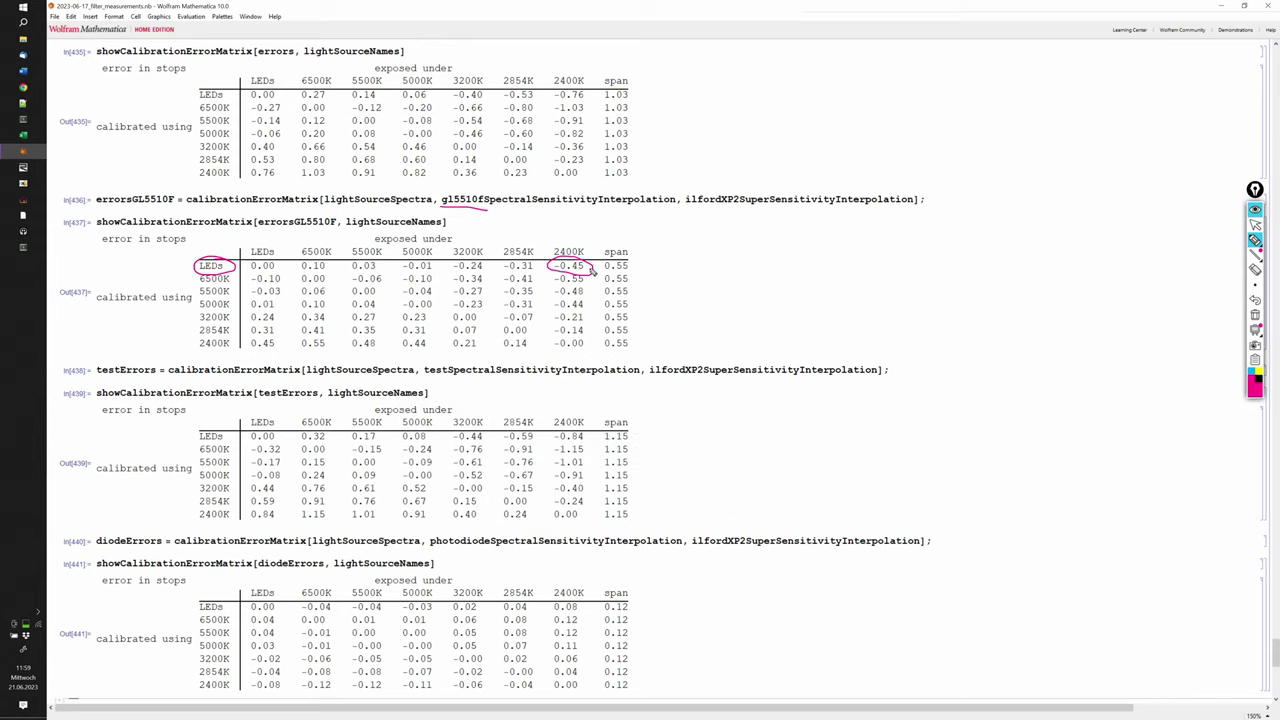
key("e")
Mark the calibration light-source row labels in the GL5510F matrix, underline the test sensitivity name, and circle the test matrix's span column.
left_click_drag(238, 311, 236, 348)
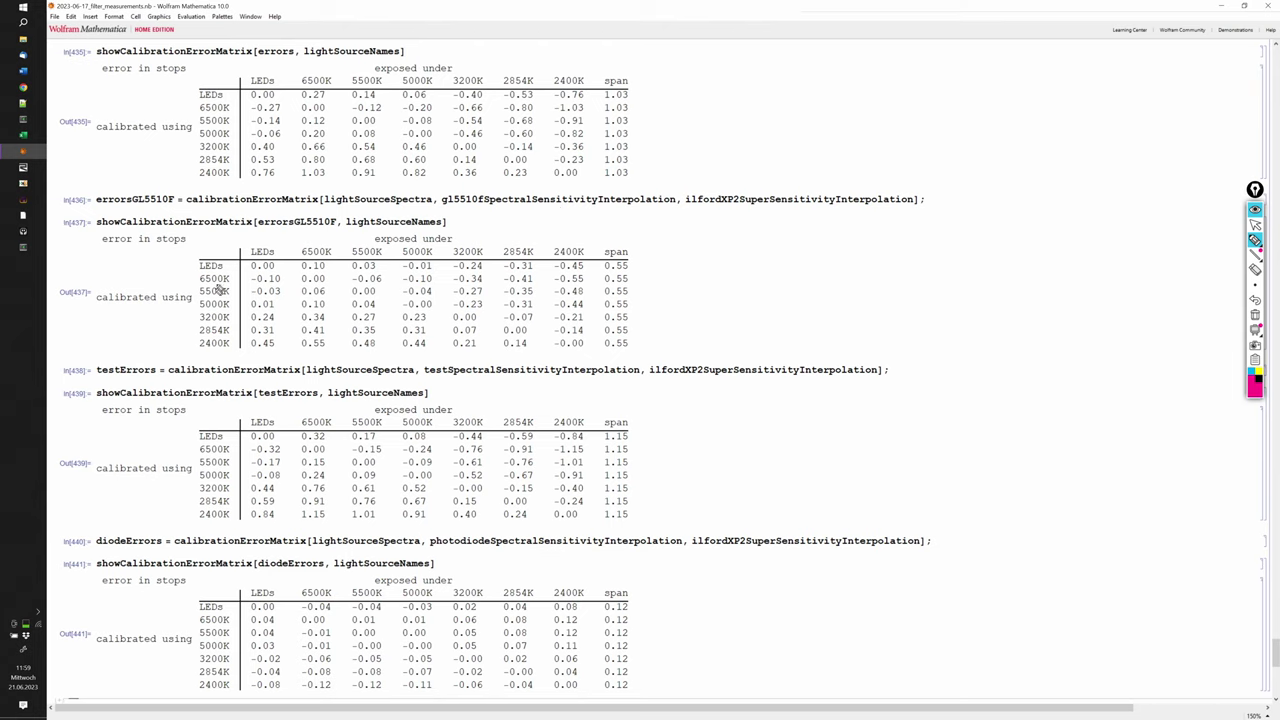
left_click_drag(241, 268, 230, 307)
left_click_drag(424, 378, 452, 377)
mouse_move(621, 414)
left_mouse_down()
mouse_move(596, 512)
mouse_move(634, 514)
mouse_move(636, 423)
mouse_move(616, 413)
left_mouse_up()
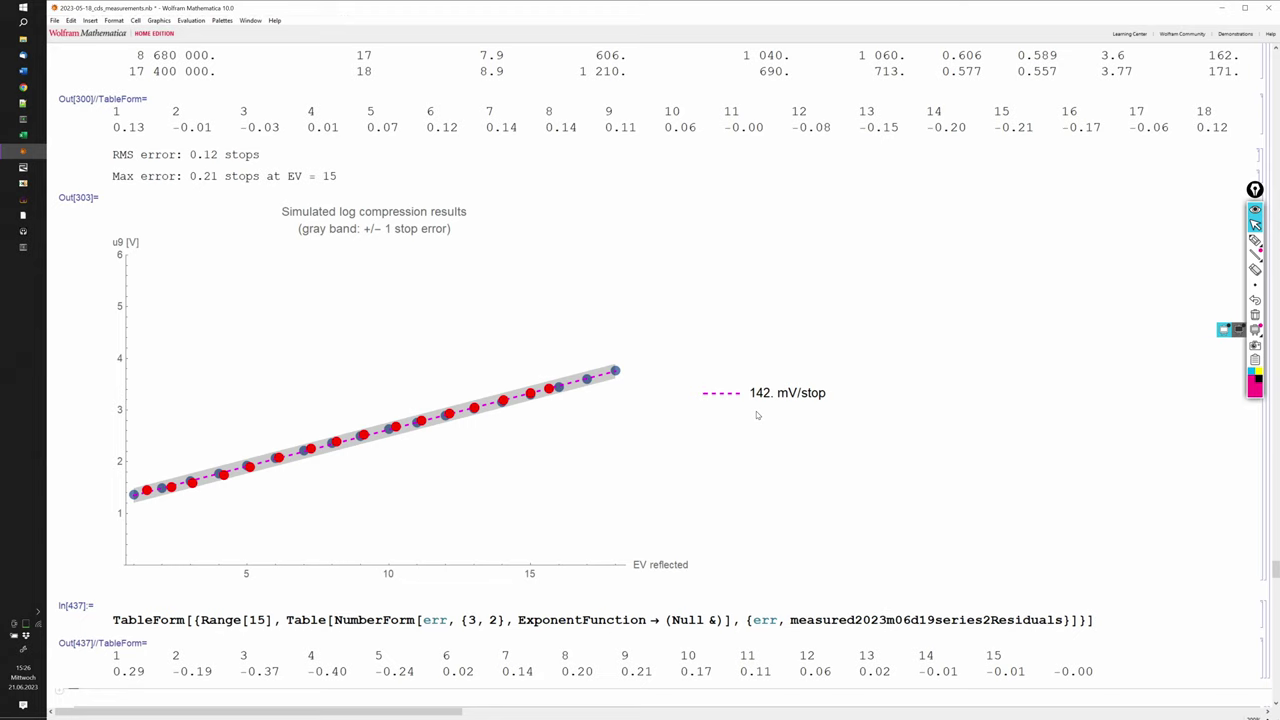
Circle the low-EV points in the log compression plot and the low-EV residuals in the table below, undoing each circle.
key("f")
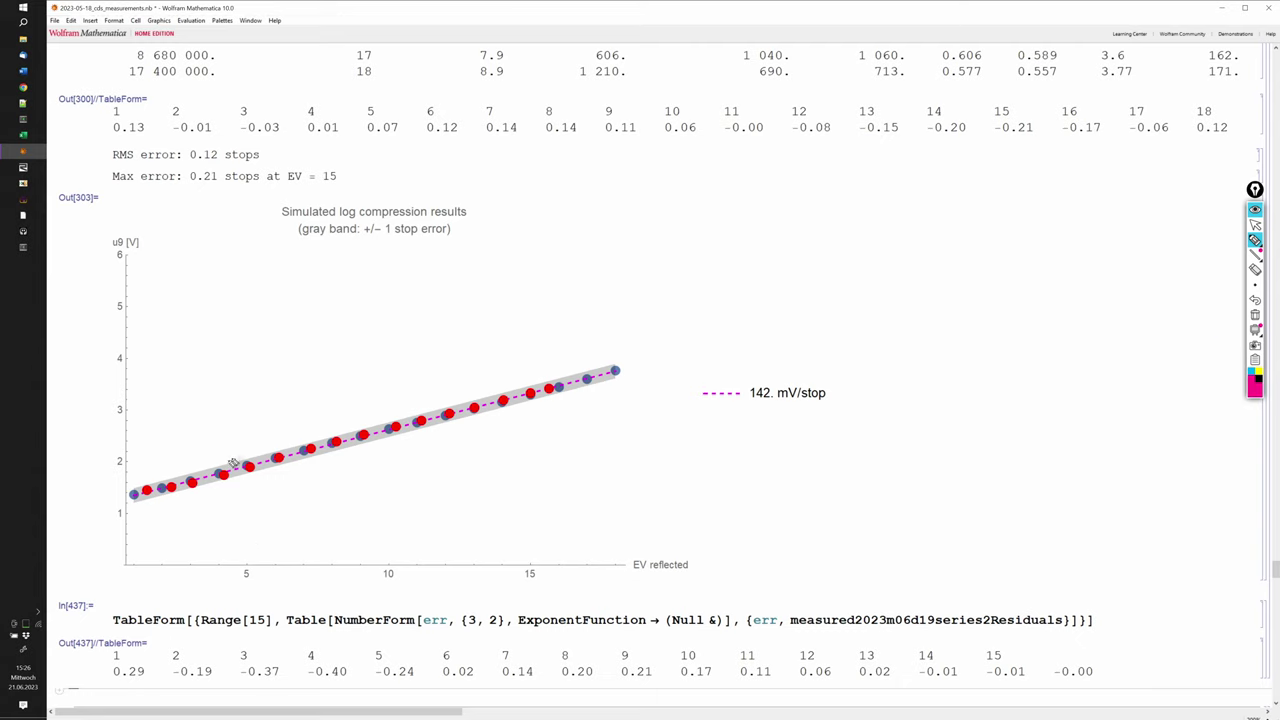
mouse_move(257, 446)
left_mouse_down()
mouse_move(178, 464)
mouse_move(140, 508)
mouse_move(272, 488)
mouse_move(256, 444)
left_mouse_up()
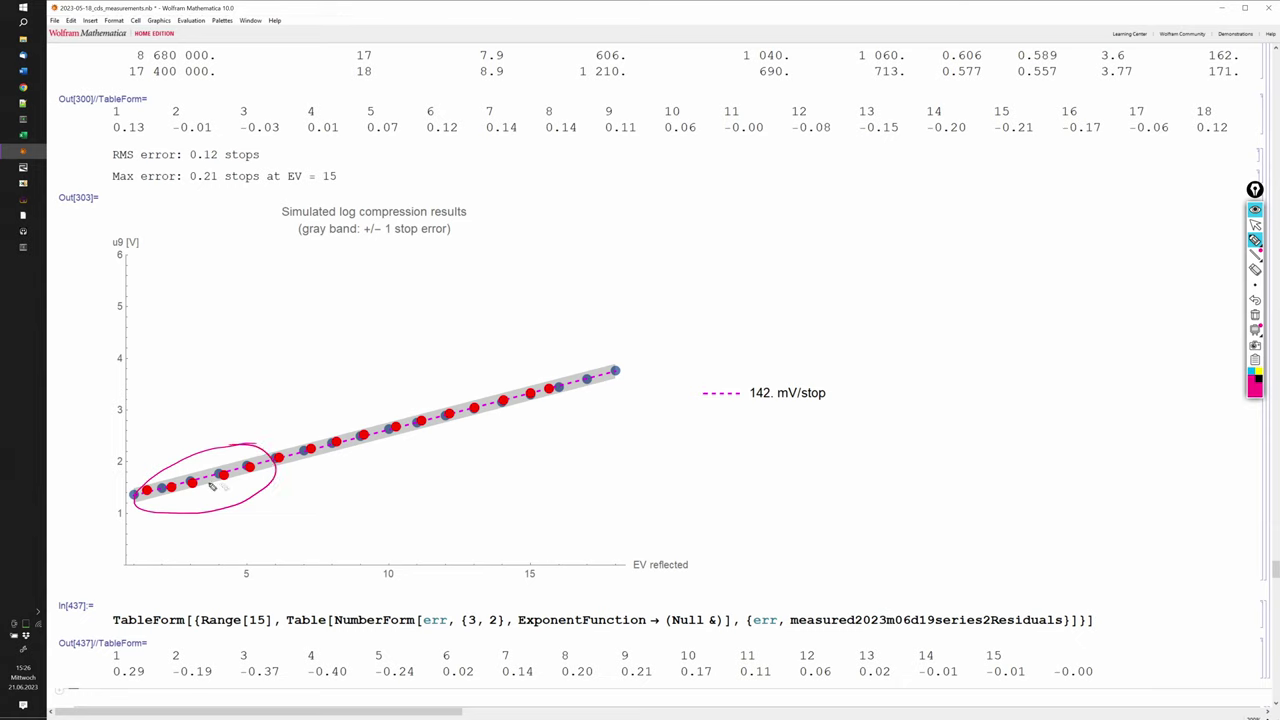
key("ctrl+z")
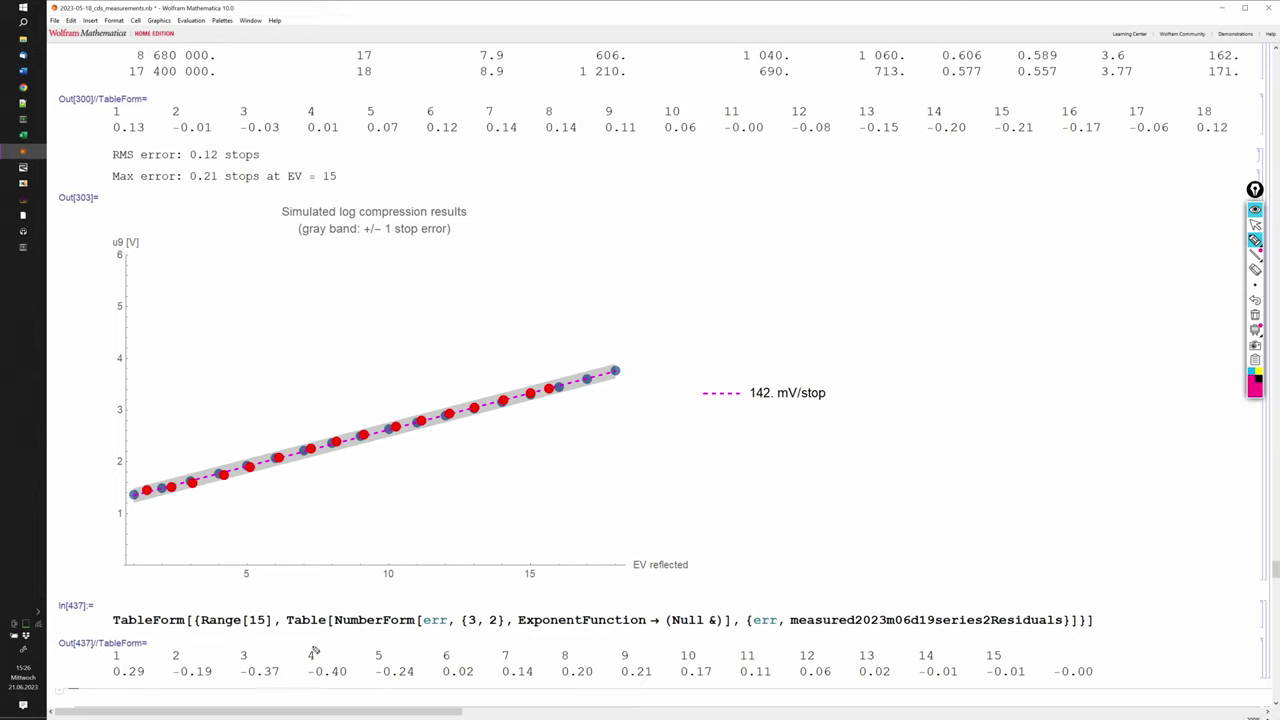
mouse_move(310, 643)
left_mouse_down()
mouse_move(240, 662)
mouse_move(284, 692)
mouse_move(362, 668)
mouse_move(292, 638)
left_mouse_up()
key("ctrl+z")
mouse_move(251, 452)
left_mouse_down()
mouse_move(195, 500)
mouse_move(240, 443)
left_mouse_up()
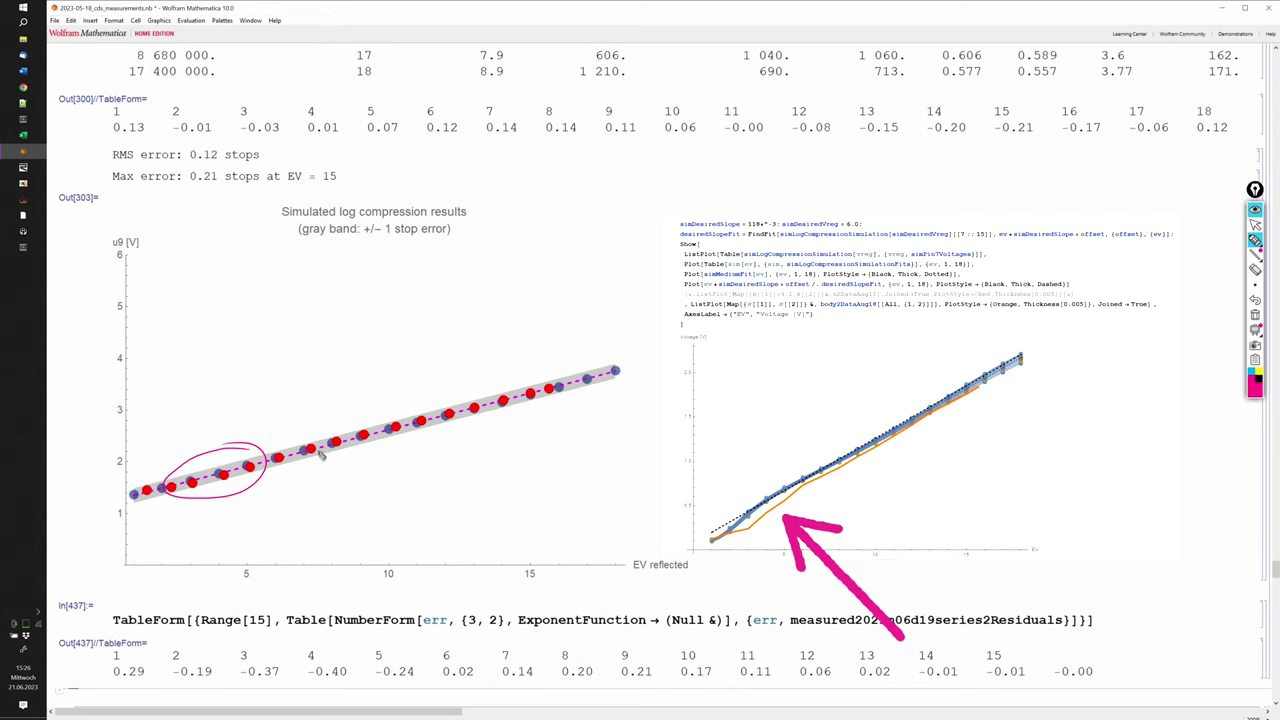
key("ctrl+z")
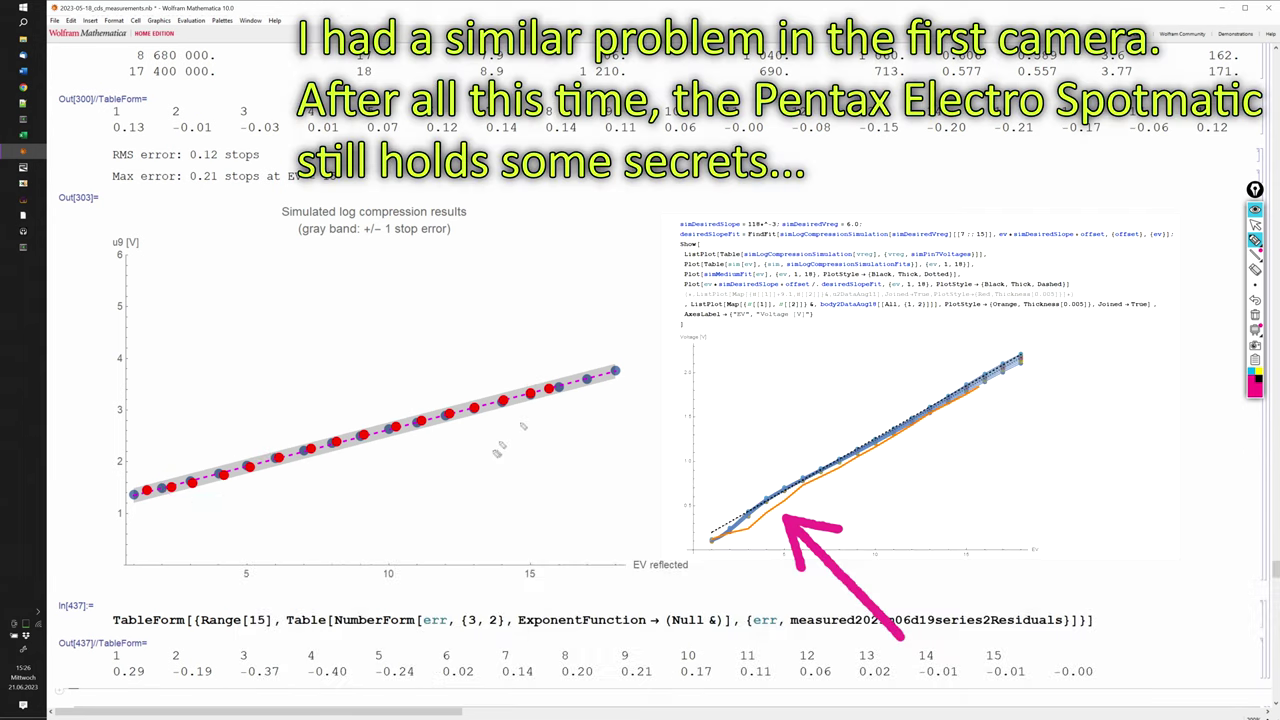